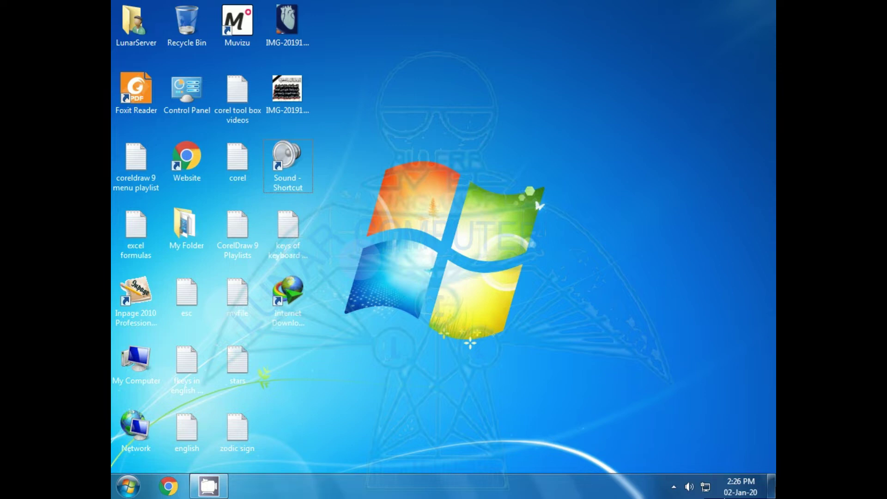
Step: Open the Run dialog, clear its existing entry, and move the dialog to the middle of the desktop
key(super+r)
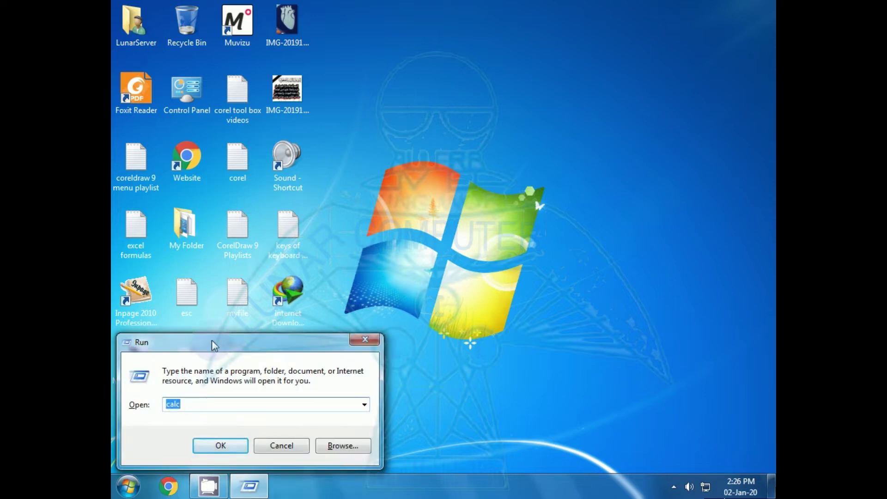
drag(214, 341, 433, 252)
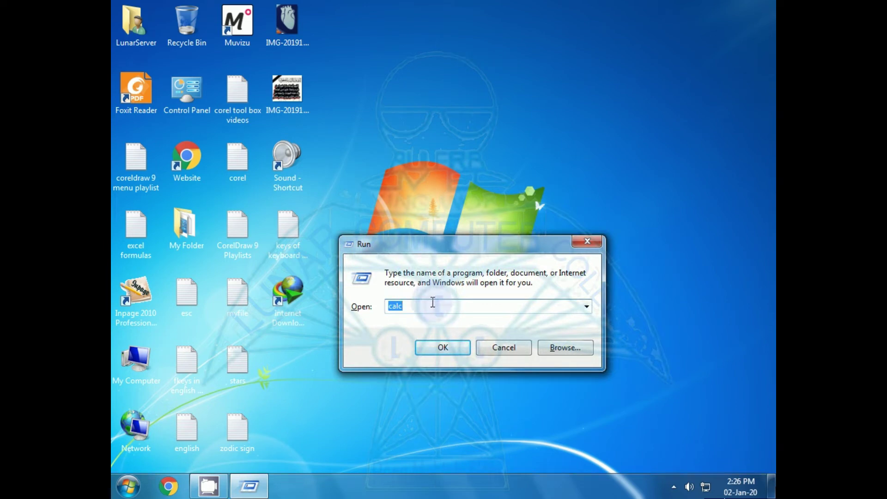
click(432, 302)
key(BackSpace)
key(BackSpace)
key(BackSpace)
key(BackSpace)
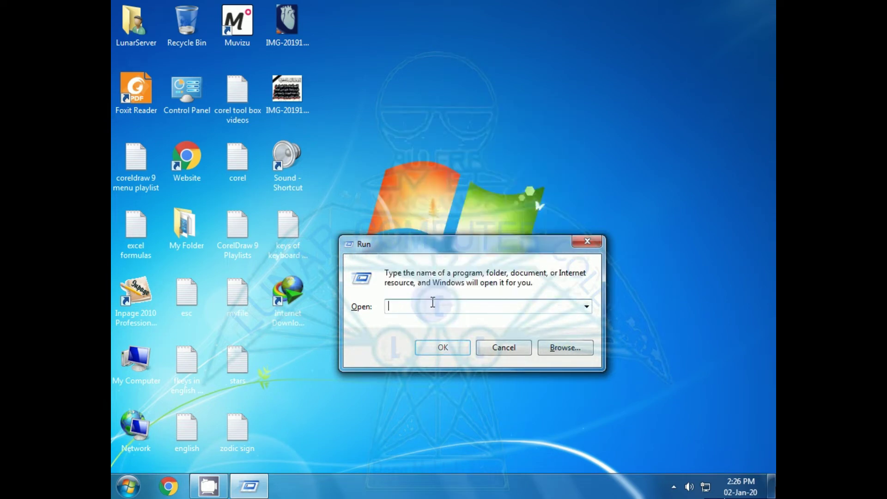
drag(420, 252, 424, 262)
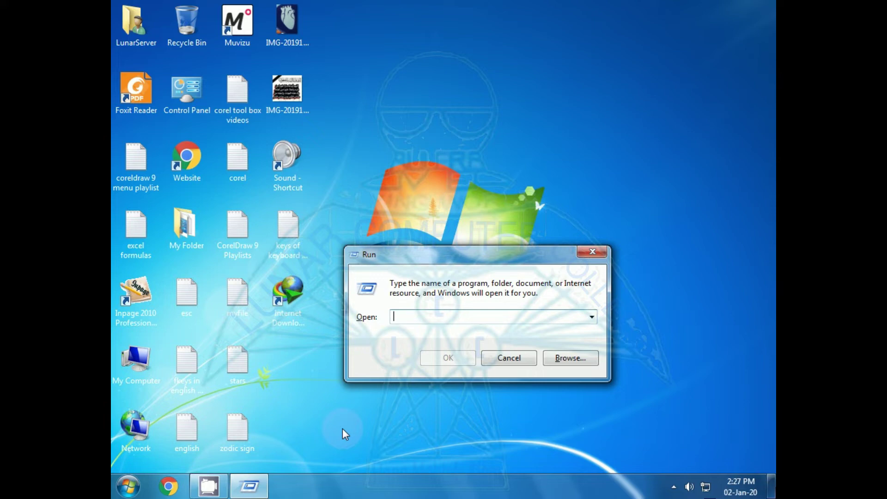
mouse_move(452, 249)
mouse_down()
mouse_move(462, 250)
mouse_move(438, 248)
mouse_up()
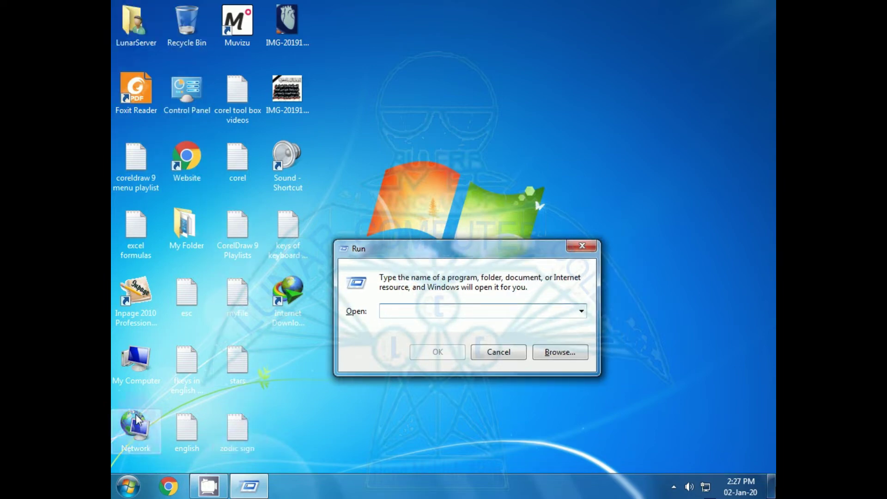
Step: Open My Computer, position its window partly behind the Run dialog, and make the Run dialog the active window
click(143, 361)
double_click(142, 361)
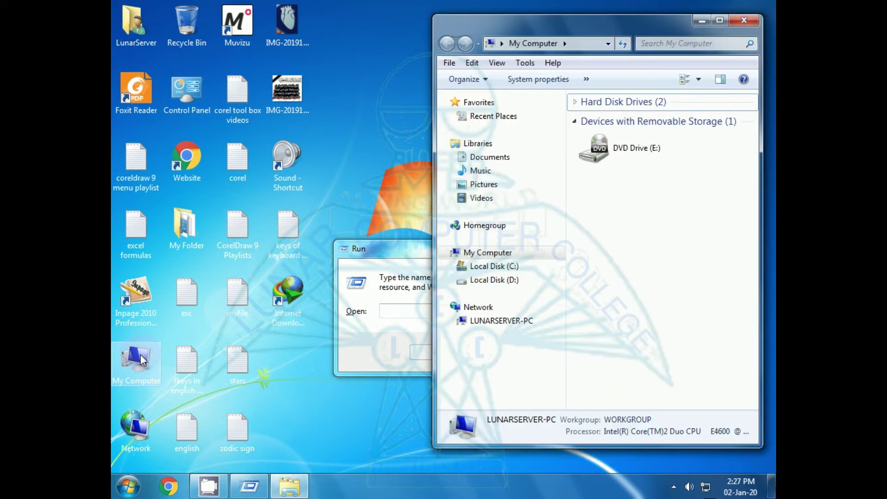
drag(567, 31, 314, 35)
click(532, 250)
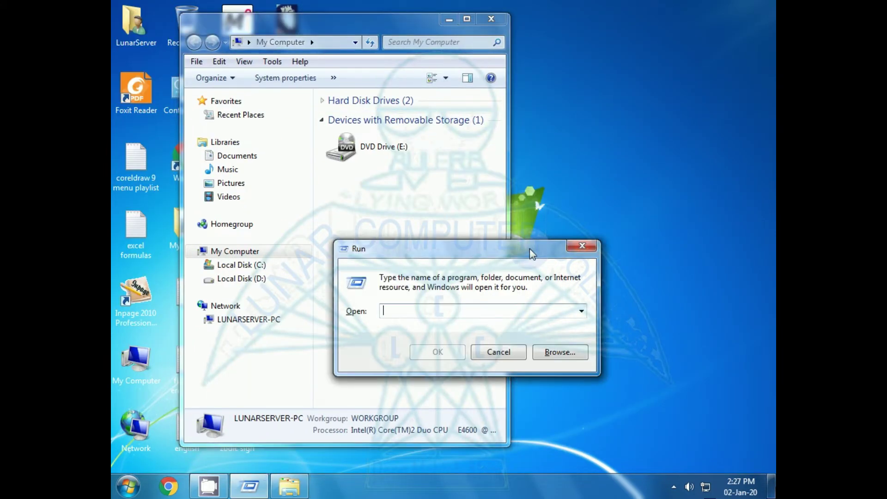
click(367, 26)
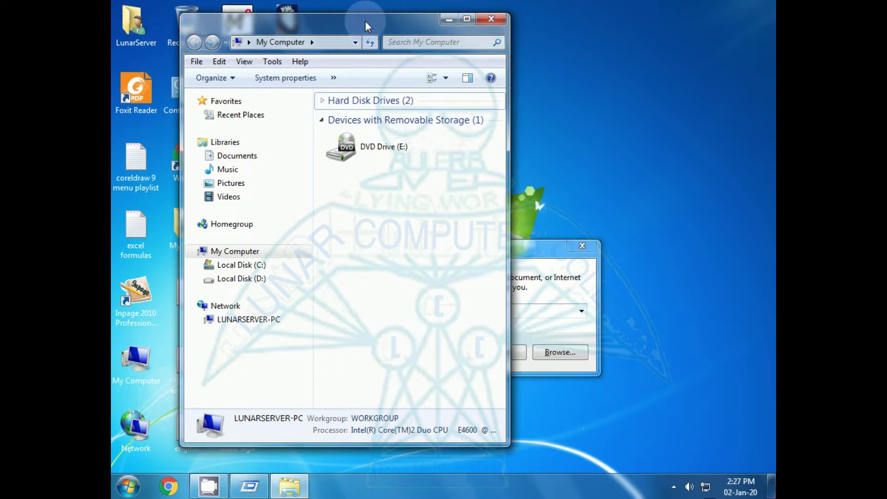
click(533, 262)
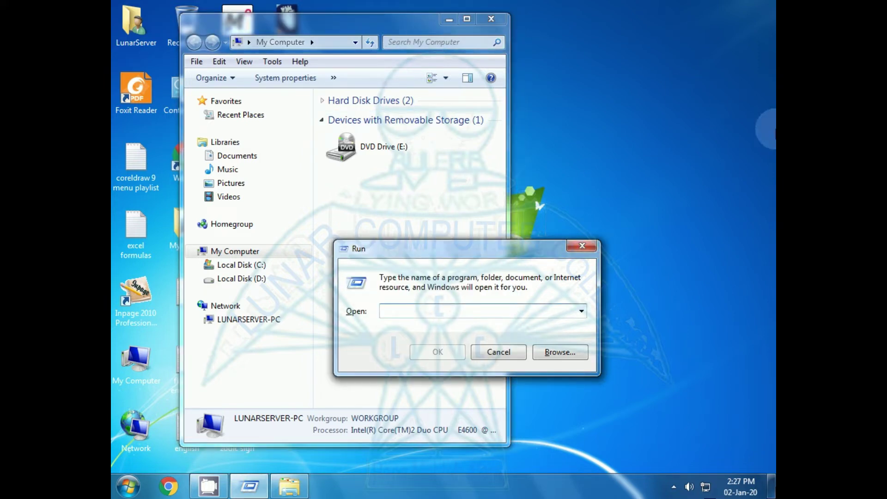
Step: Open Paint and paste the captured full-screen screenshot onto the blank canvas
click(132, 487)
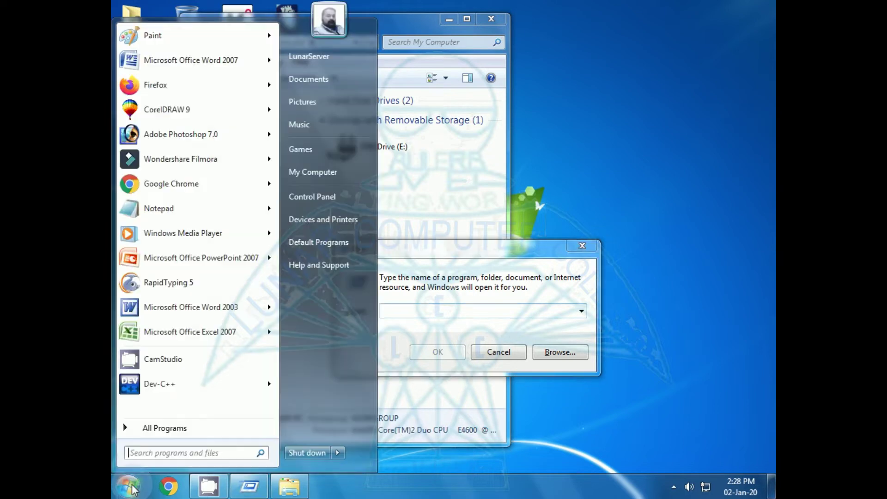
click(191, 32)
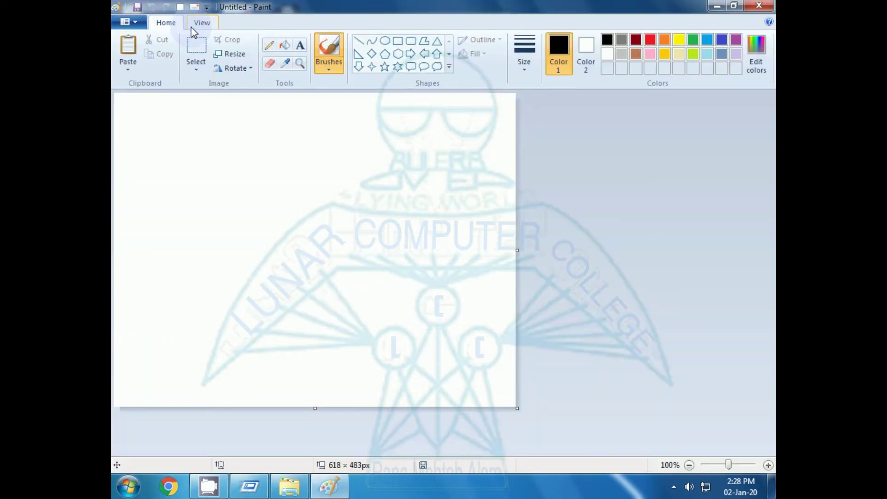
key(ctrl+v)
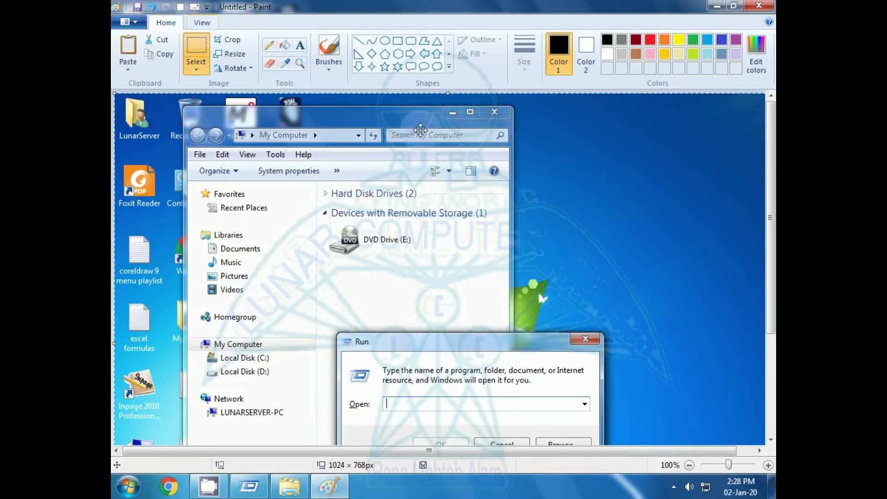
Step: Look over the pasted screenshot down to its taskbar and minimize Paint
mouse_move(770, 217)
mouse_down()
mouse_move(761, 317)
mouse_move(762, 217)
mouse_up()
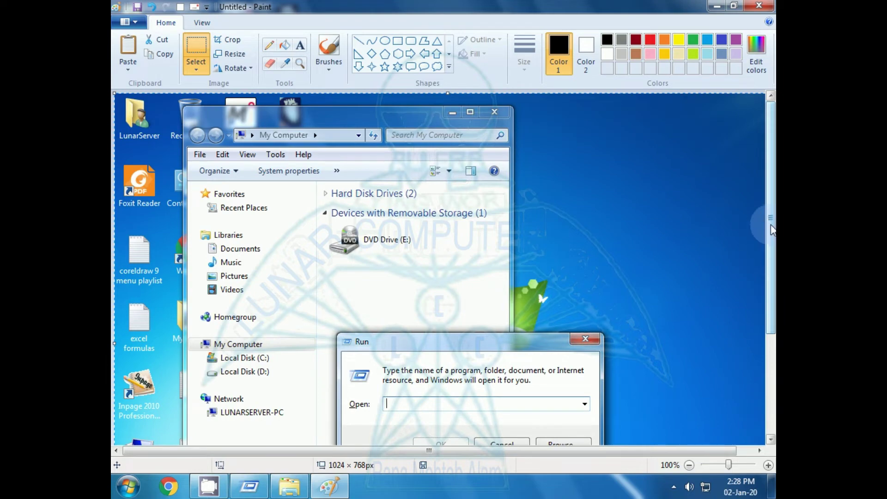
scroll(758, 231, down, 3)
scroll(389, 165, up, 3)
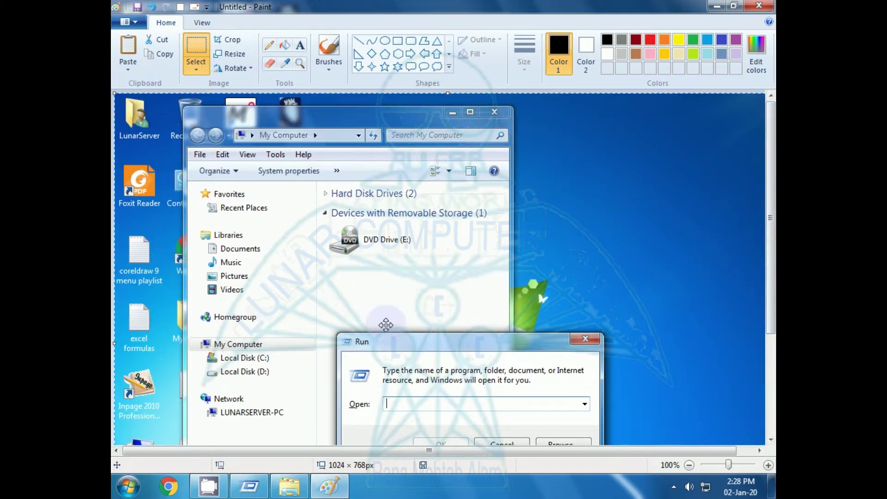
scroll(757, 418, down, 5)
scroll(757, 418, up, 5)
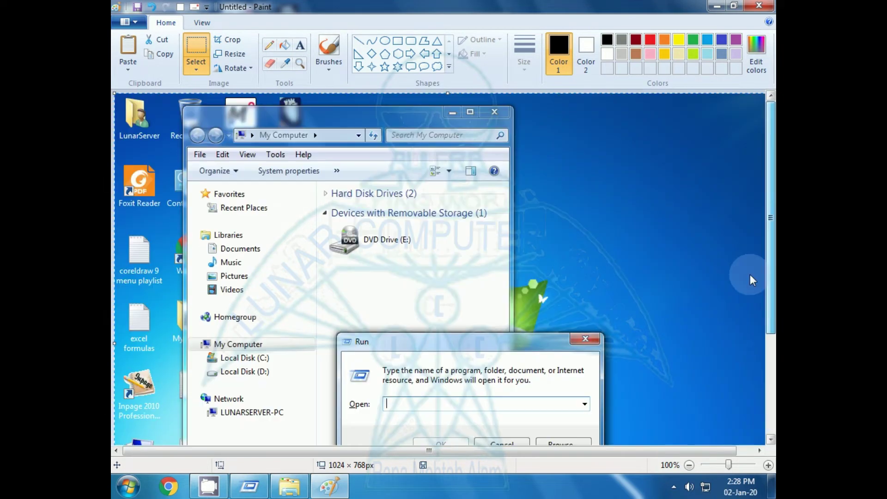
scroll(750, 276, down, 5)
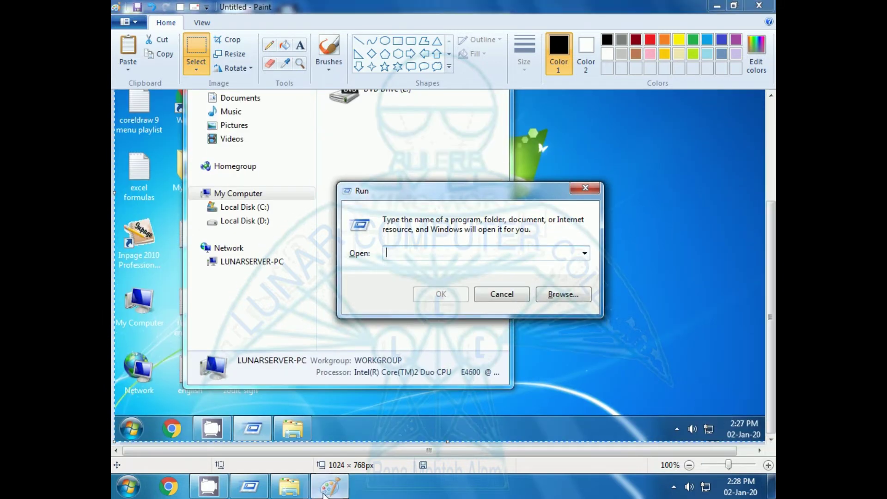
click(717, 5)
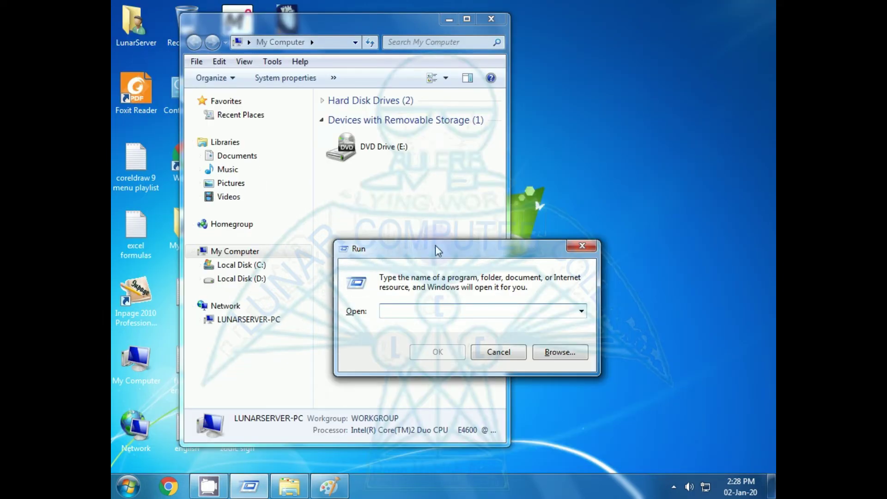
Step: Reposition the Run dialog so it overlaps the edge of the My Computer window, and make it the active window
drag(435, 246, 495, 210)
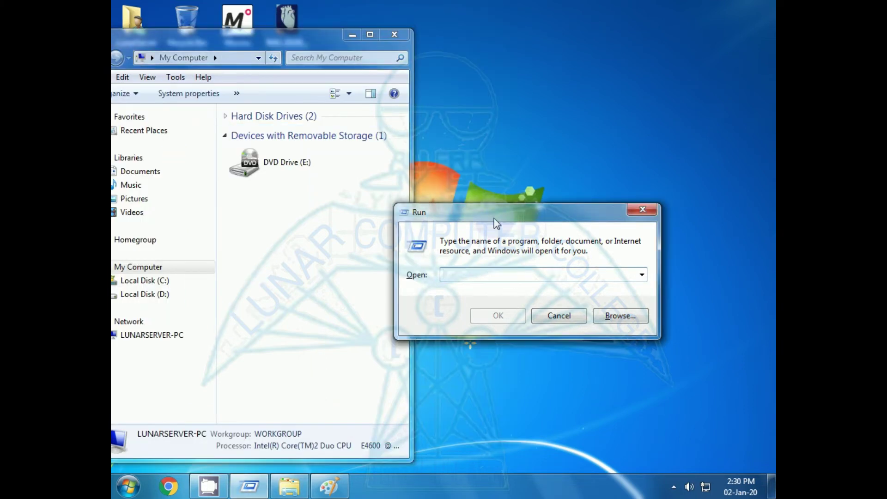
drag(495, 218, 453, 234)
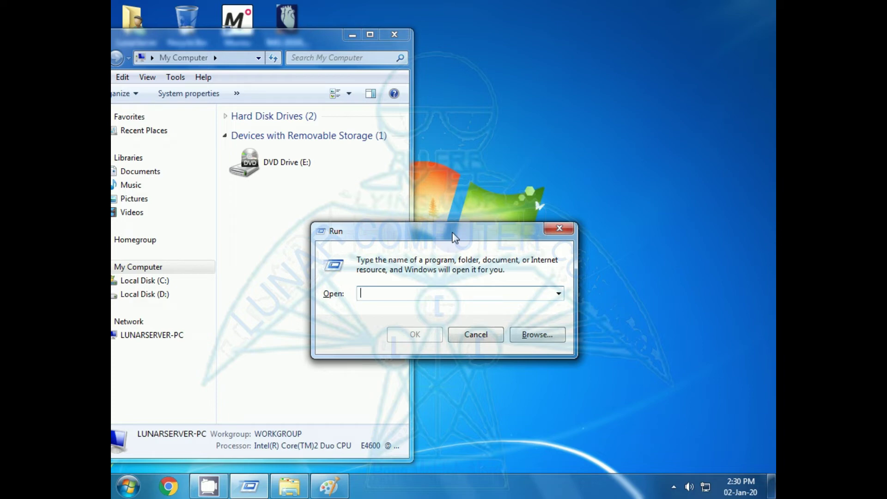
click(285, 45)
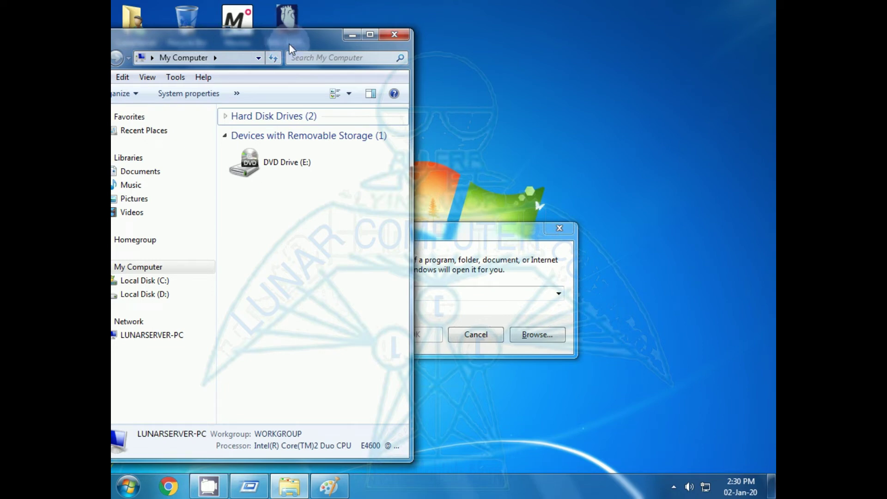
click(450, 236)
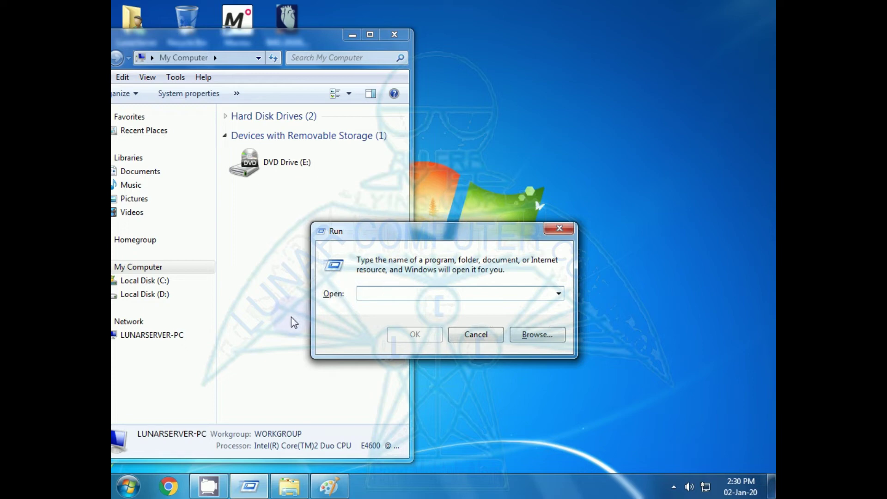
Step: Run the osk command to launch the On-Screen Keyboard and move it higher on the desktop
text(os)
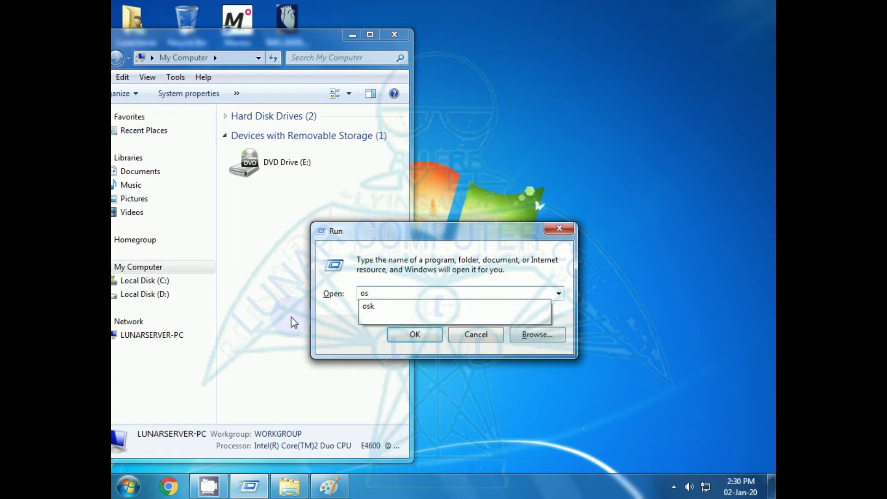
click(384, 306)
click(408, 337)
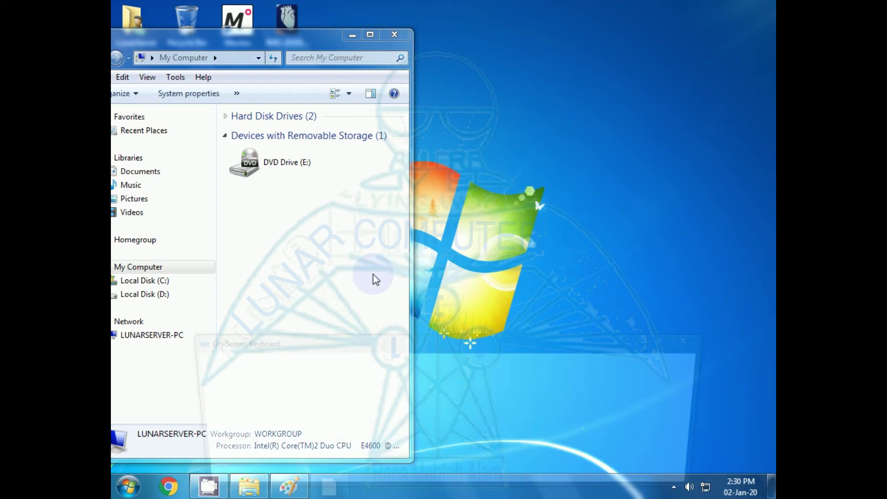
drag(386, 347, 404, 244)
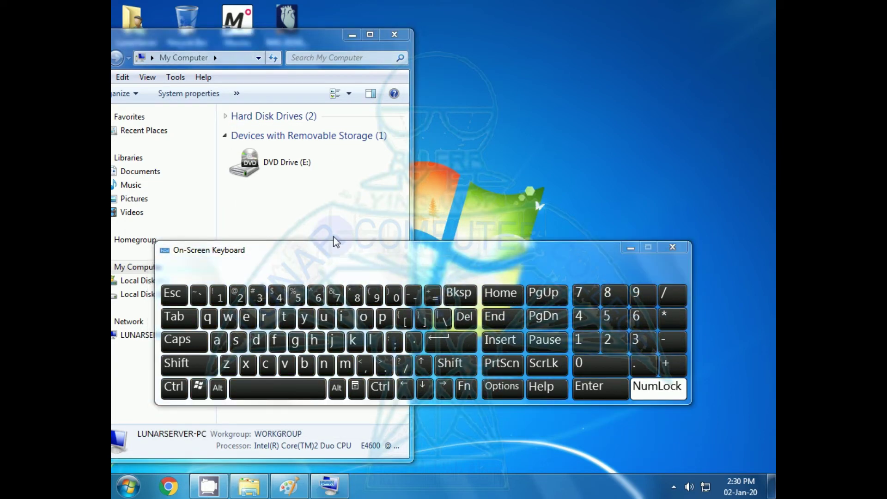
Step: Reopen the Run dialog, place it above the On-Screen Keyboard, and clear its entry
click(239, 41)
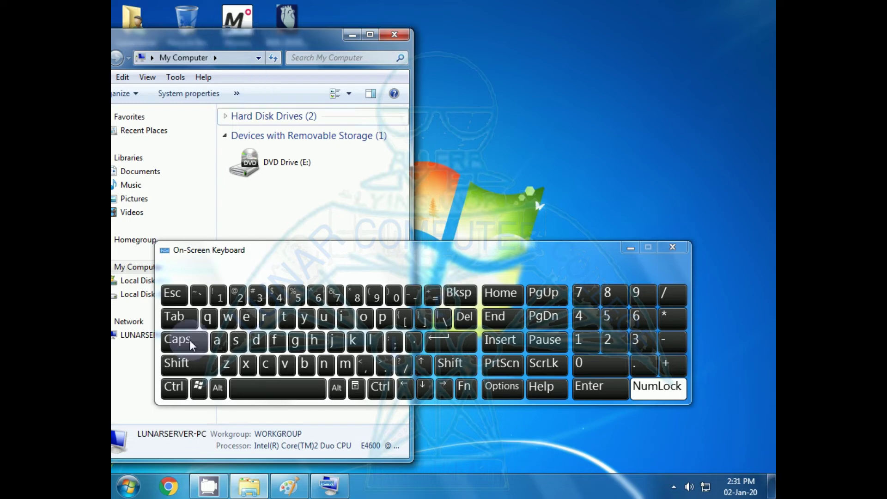
key(super+r)
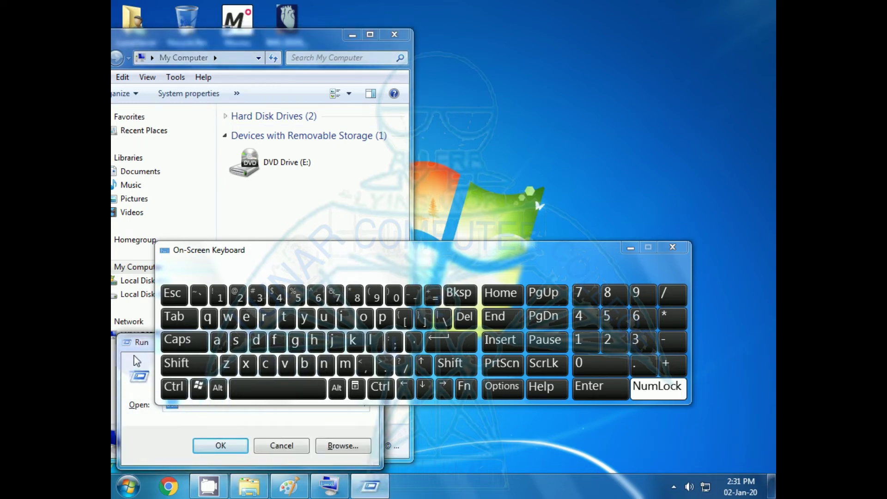
drag(141, 351, 481, 99)
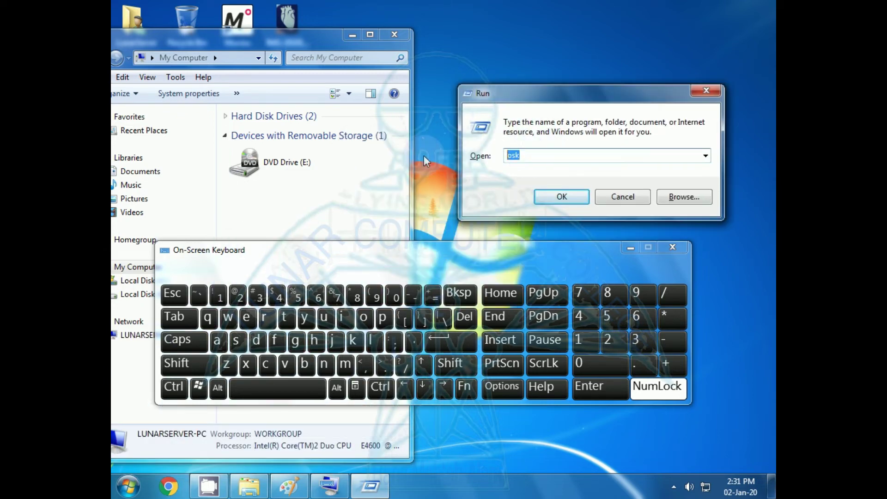
key(BackSpace)
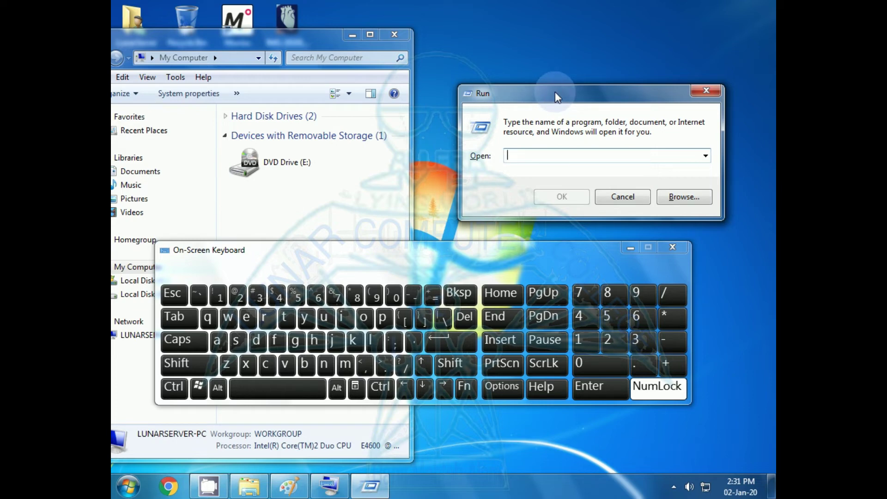
Step: Capture only the active Run dialog, paste it into Paint, and shift the pasted image slightly away from the canvas corner
key(alt)
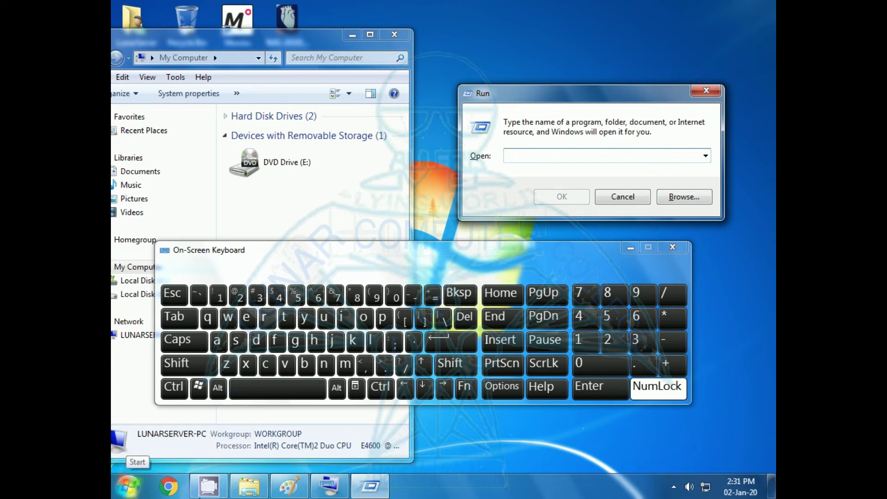
click(309, 423)
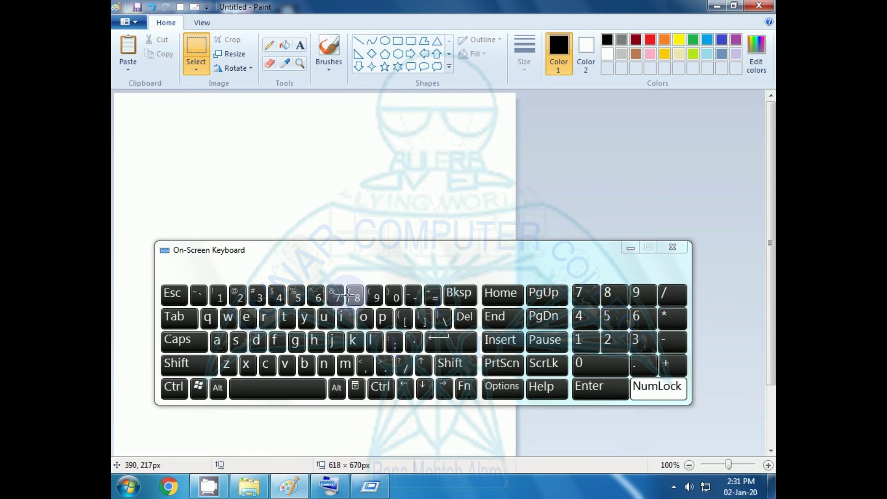
key(ctrl+v)
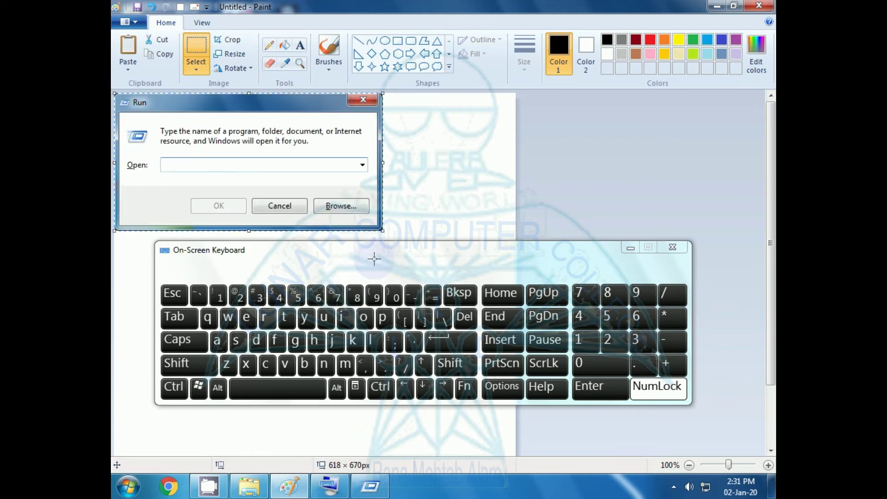
drag(238, 104, 257, 107)
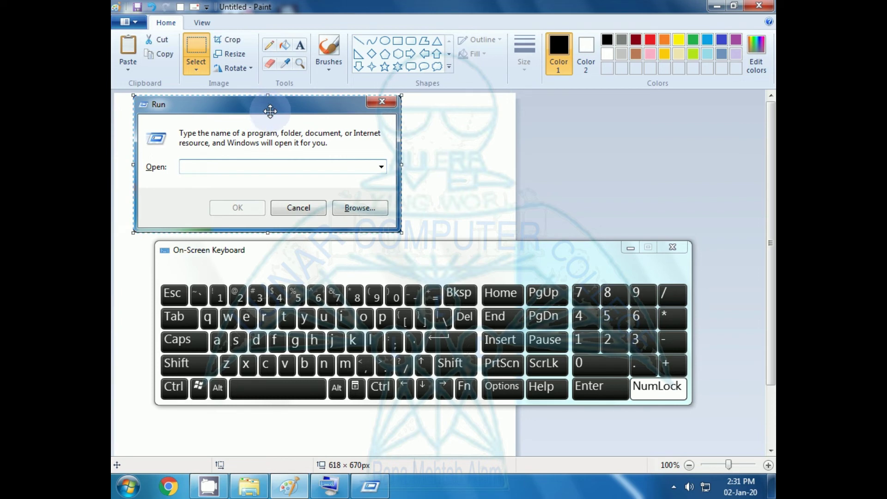